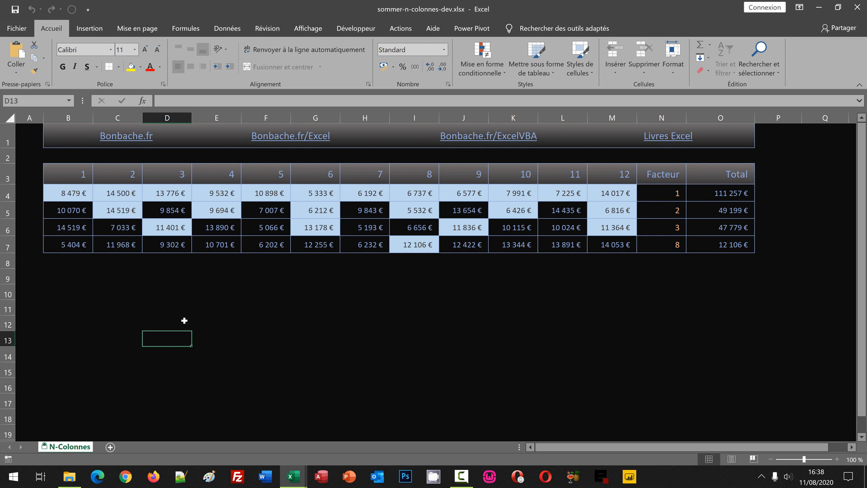
# - Examine the Facteur column and the highlighted amounts in the finished table
pyautogui.click(185, 322)
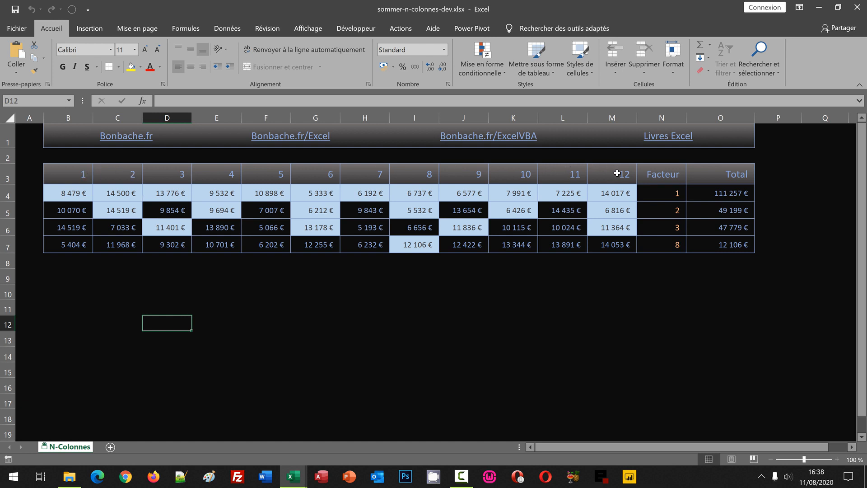
pyautogui.click(665, 118)
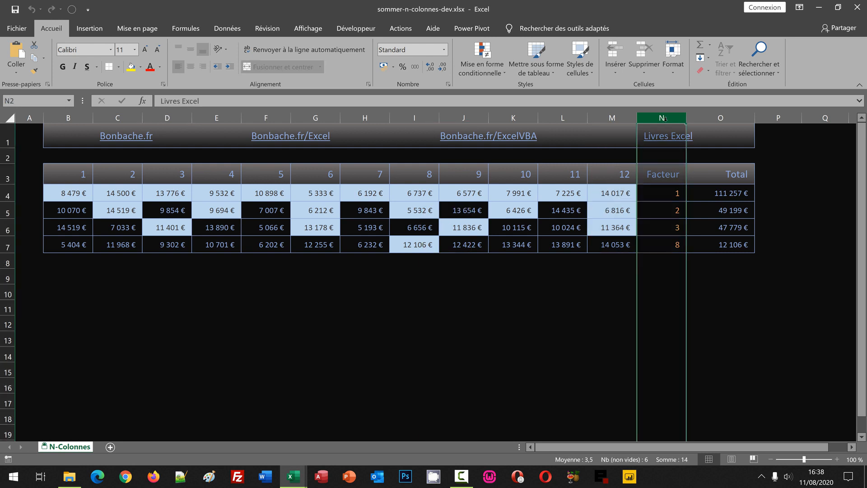
pyautogui.click(661, 199)
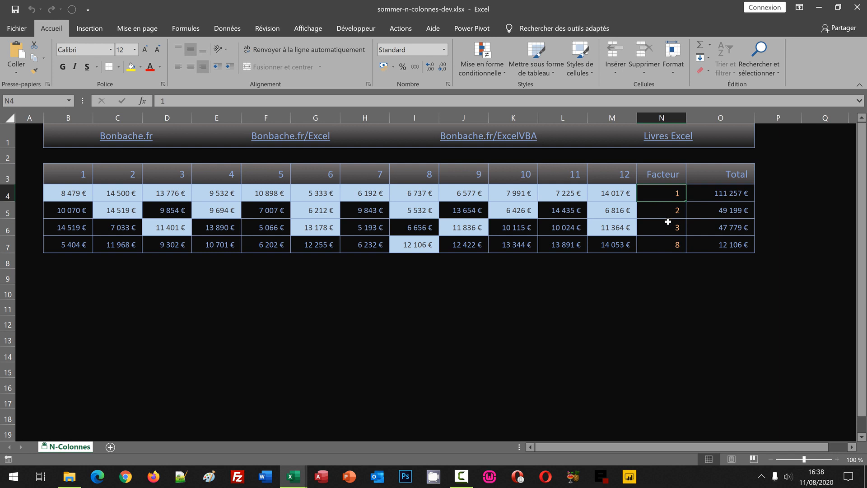
pyautogui.click(354, 326)
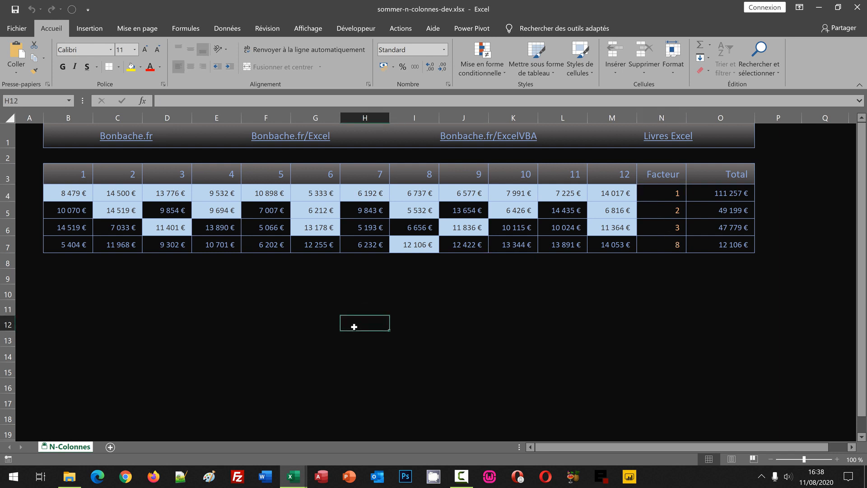
pyautogui.click(205, 275)
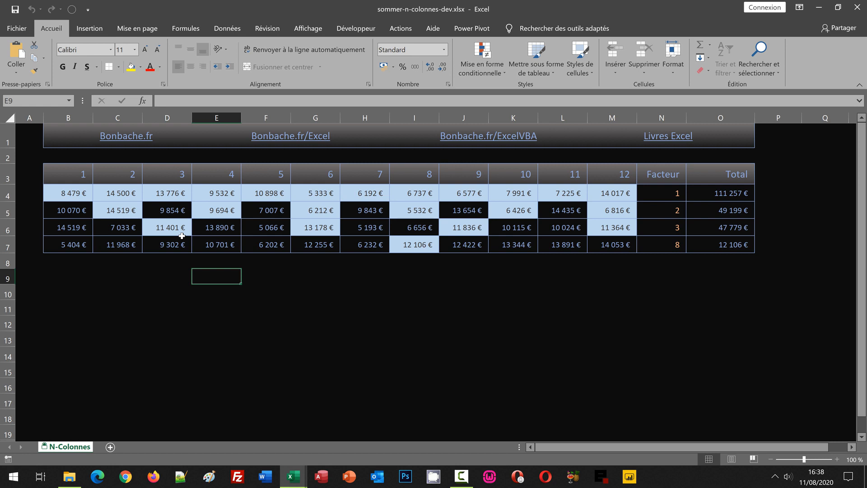
pyautogui.click(200, 290)
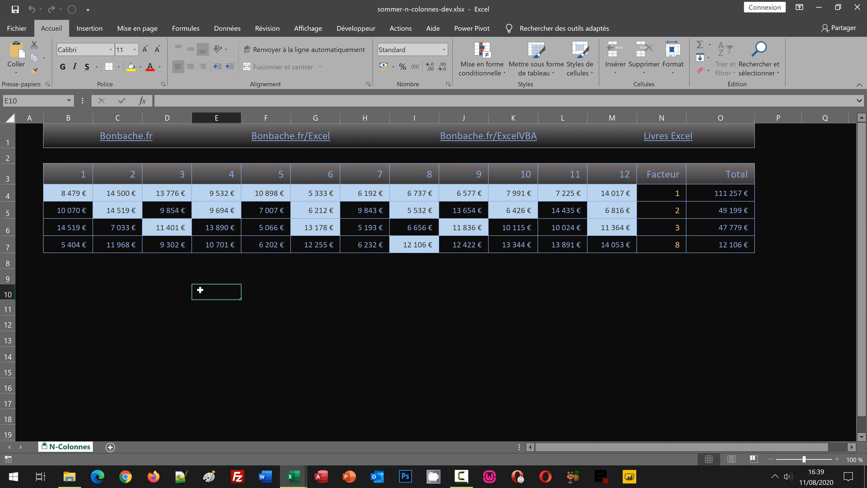
pyautogui.click(264, 298)
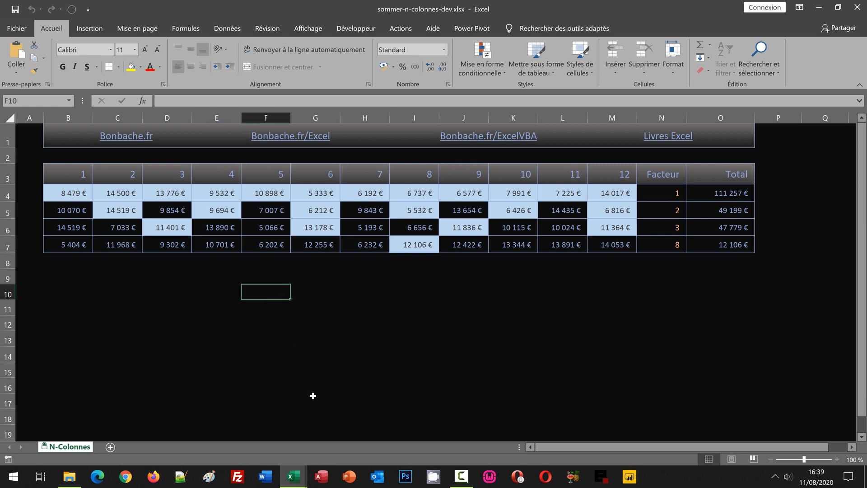
# - Switch to the sommer-n-colonnes.xlsx workbook
pyautogui.moveTo(294, 476)
pyautogui.click(369, 434)
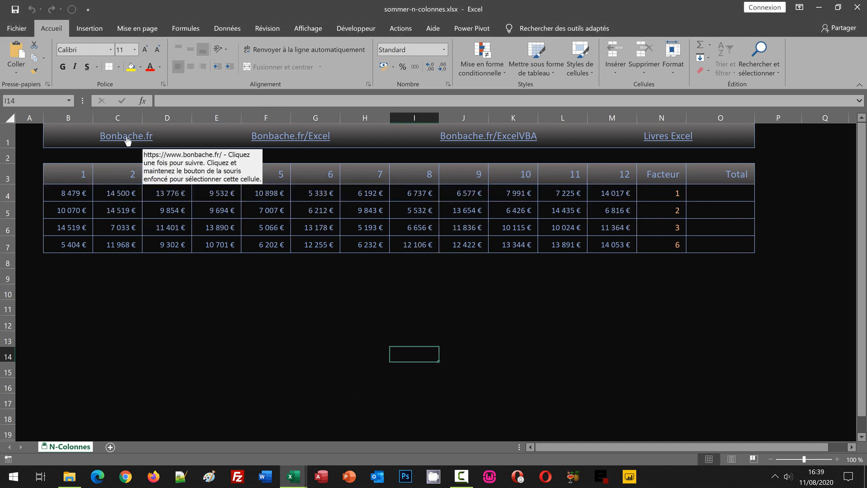
pyautogui.click(373, 280)
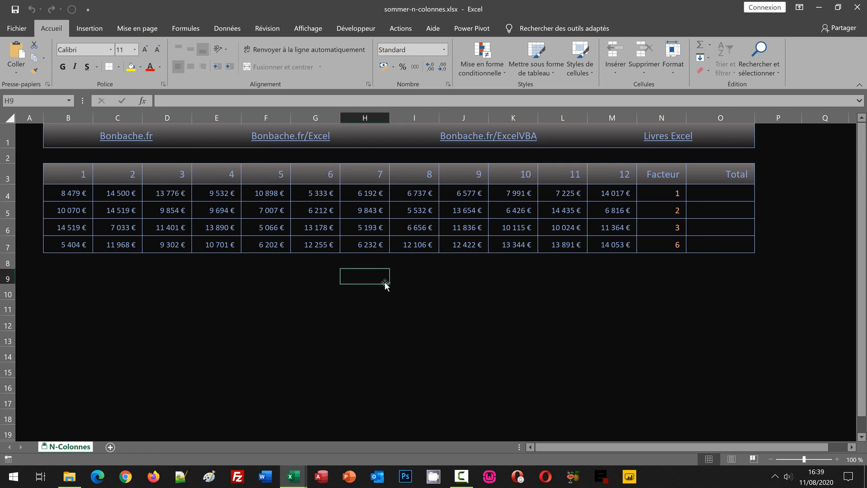
# - Review the values in the Facteur column and the Total column beside it
pyautogui.click(659, 115)
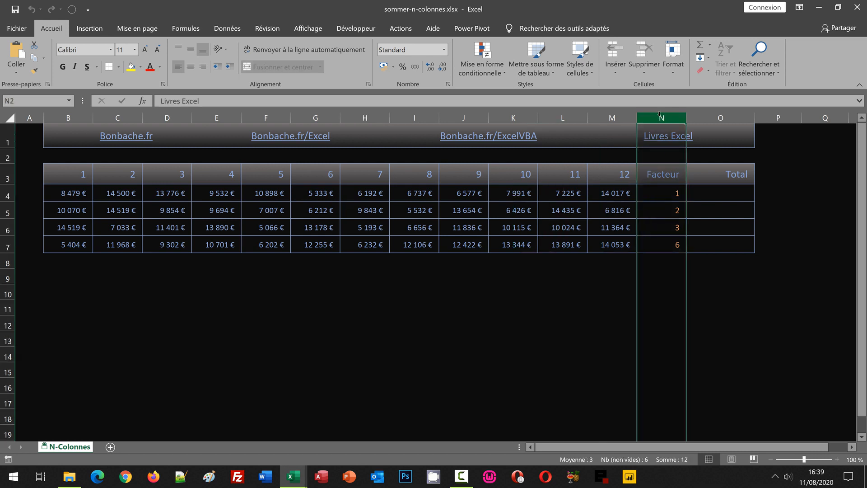
pyautogui.click(665, 194)
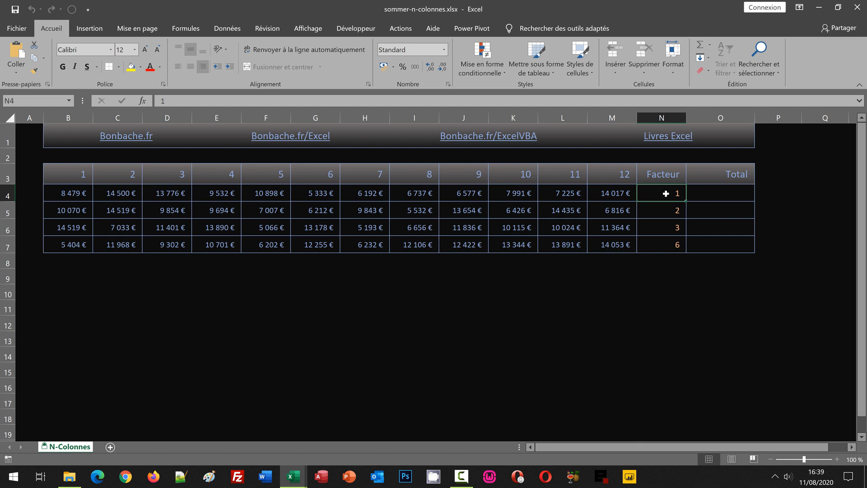
pyautogui.press('Down')
pyautogui.press('Down')
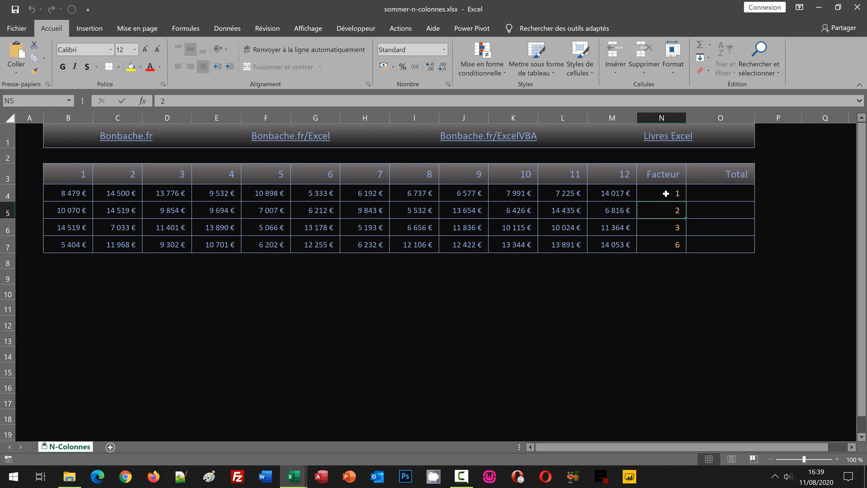
pyautogui.press('Down')
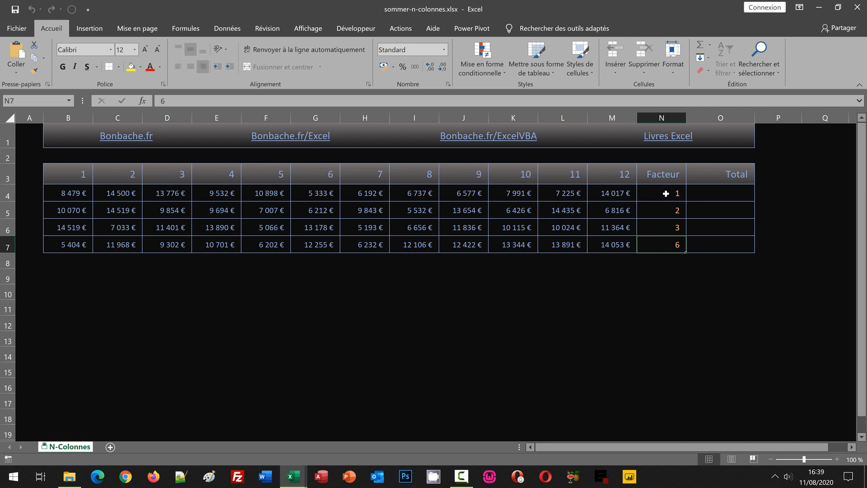
pyautogui.click(708, 116)
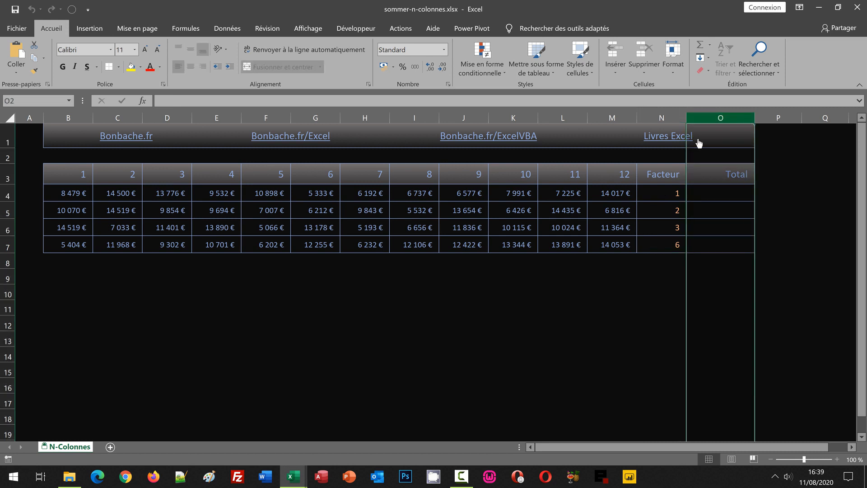
pyautogui.click(165, 303)
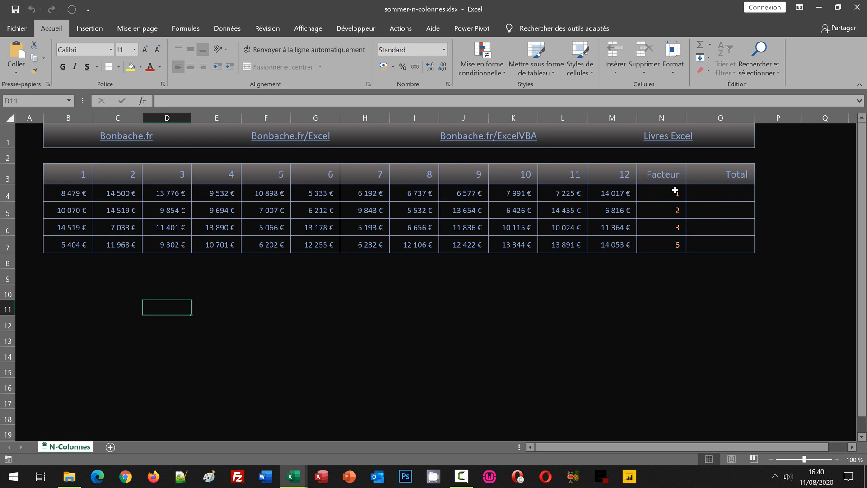
pyautogui.click(461, 311)
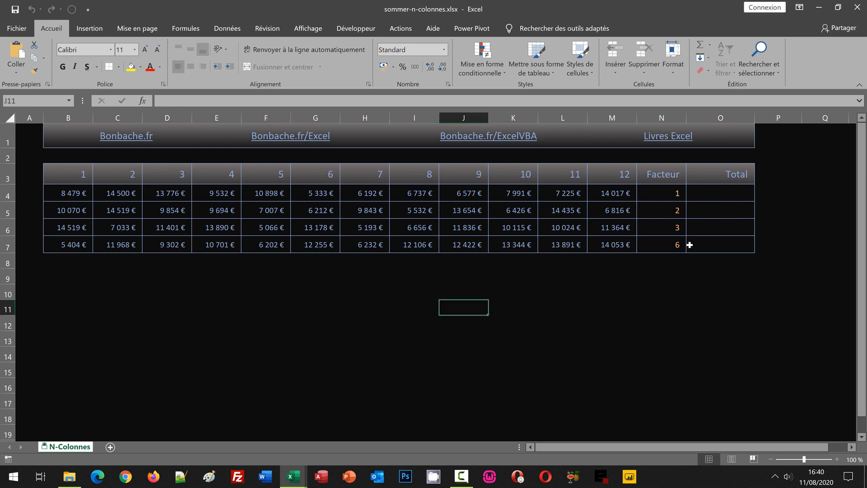
# - Start a SOMMEPROD formula in the first Total cell, O4, and open its function arguments
pyautogui.click(715, 195)
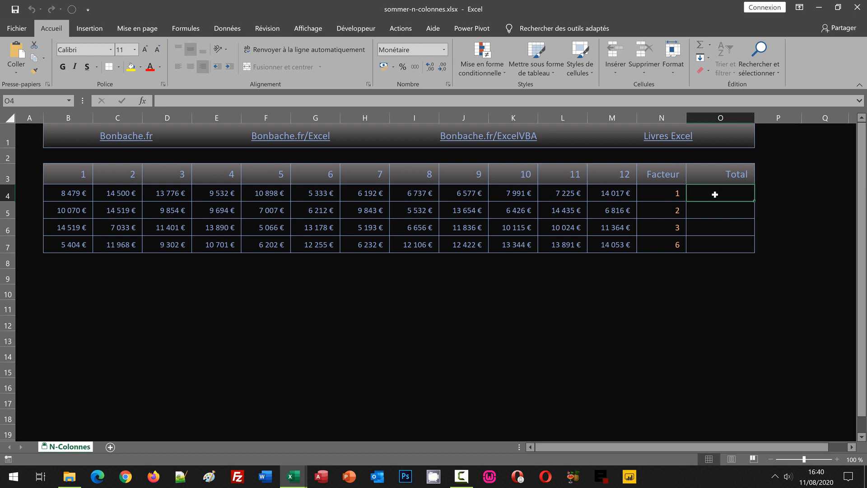
pyautogui.write('=')
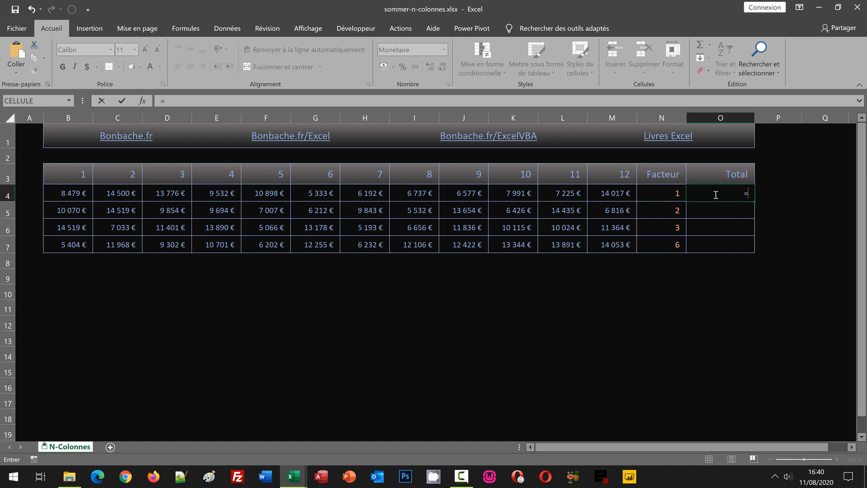
pyautogui.write('SommeProd')
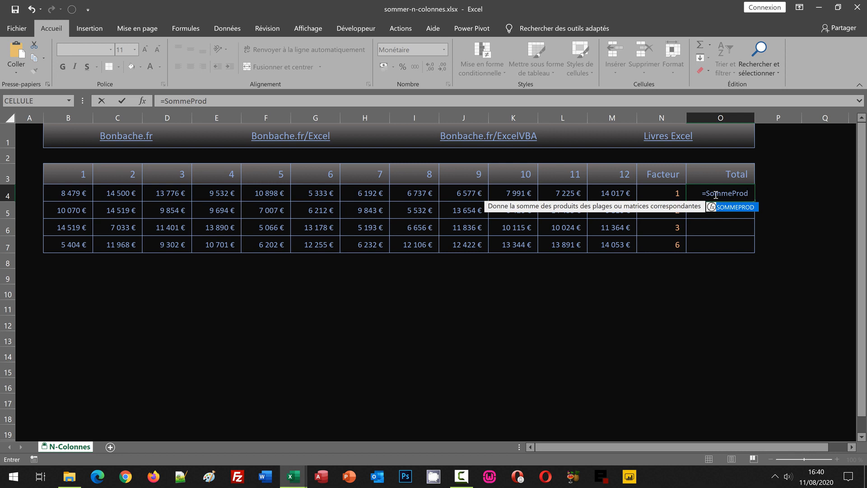
pyautogui.write('(')
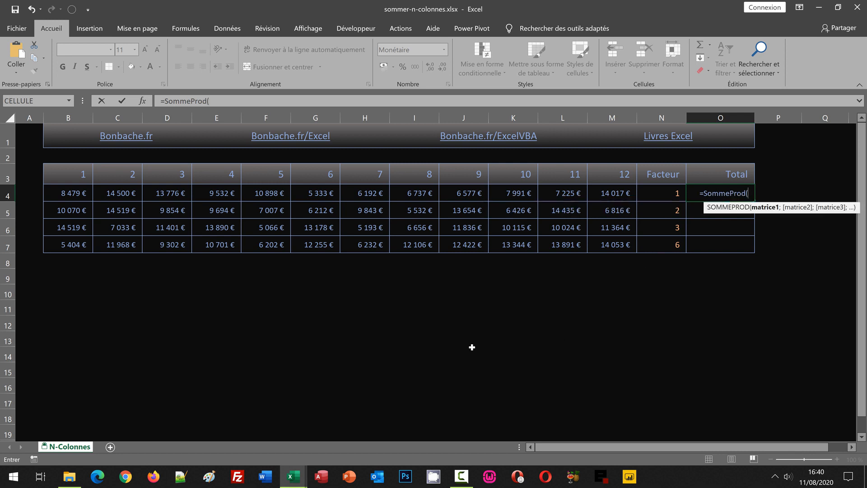
pyautogui.click(143, 103)
pyautogui.moveTo(318, 199); pyautogui.dragTo(322, 169)
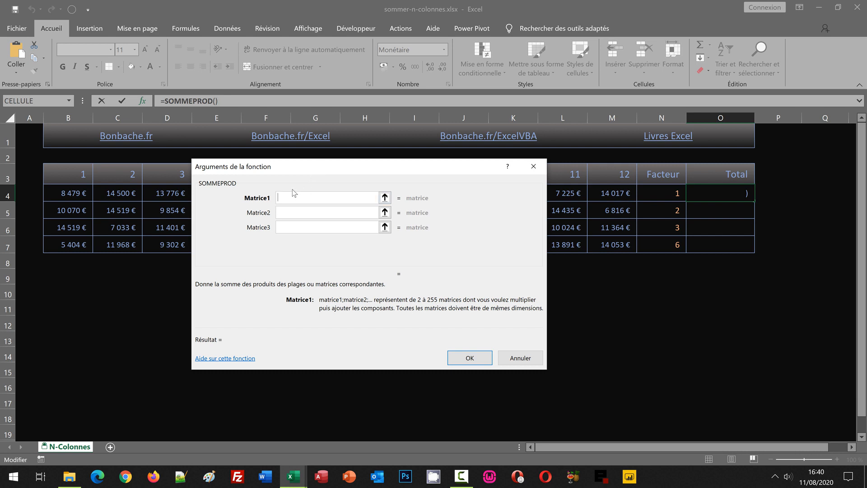
# - Begin the Matrice1 argument with (Mod(Colonne(B4:M4), referencing the twelve amounts of the first data row
pyautogui.write('(Mod')
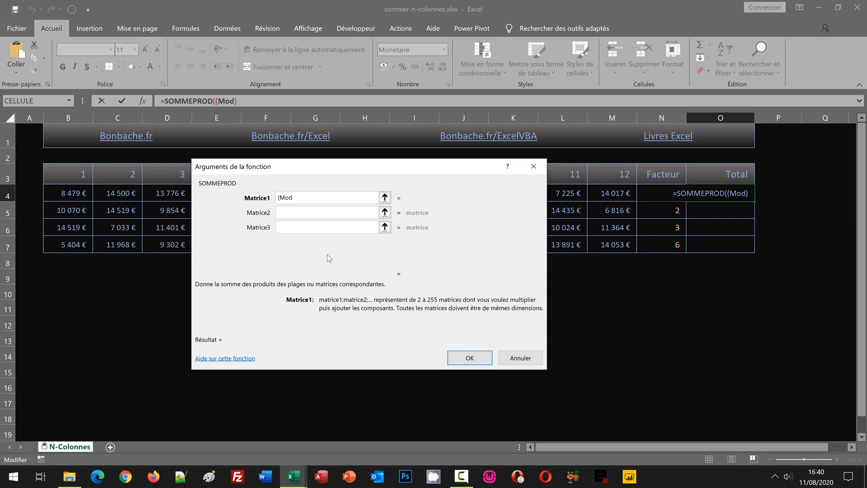
pyautogui.write('(')
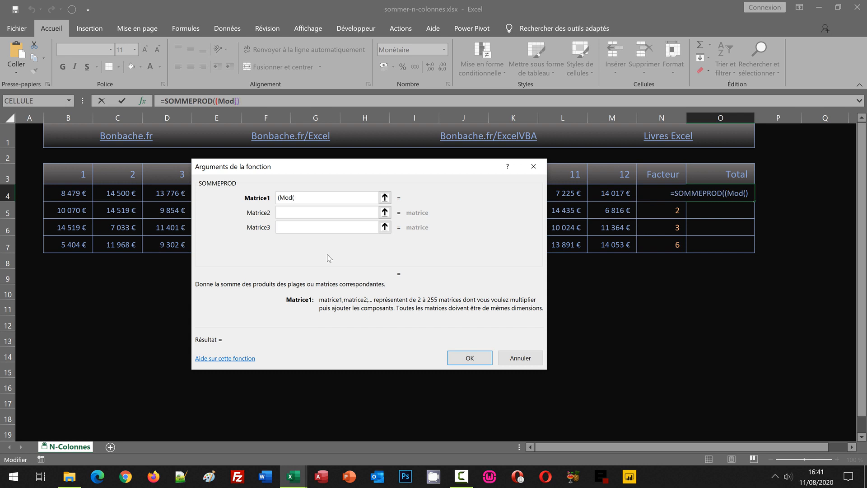
pyautogui.write('Colonne')
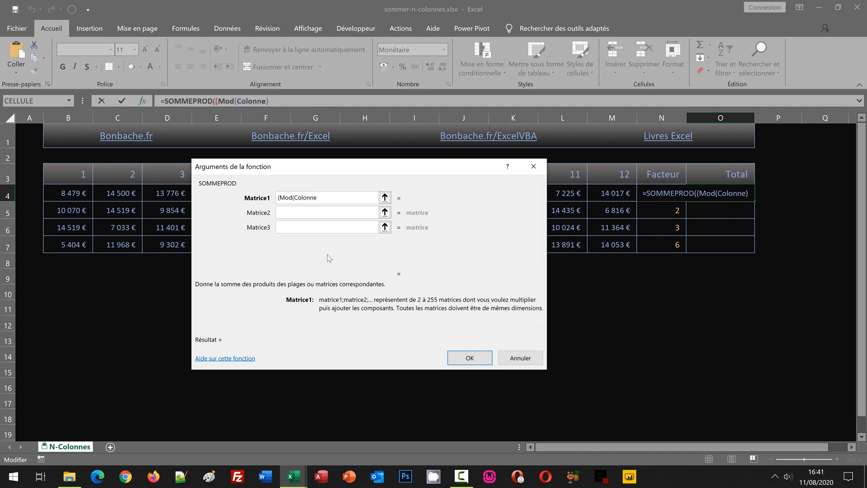
pyautogui.write('(')
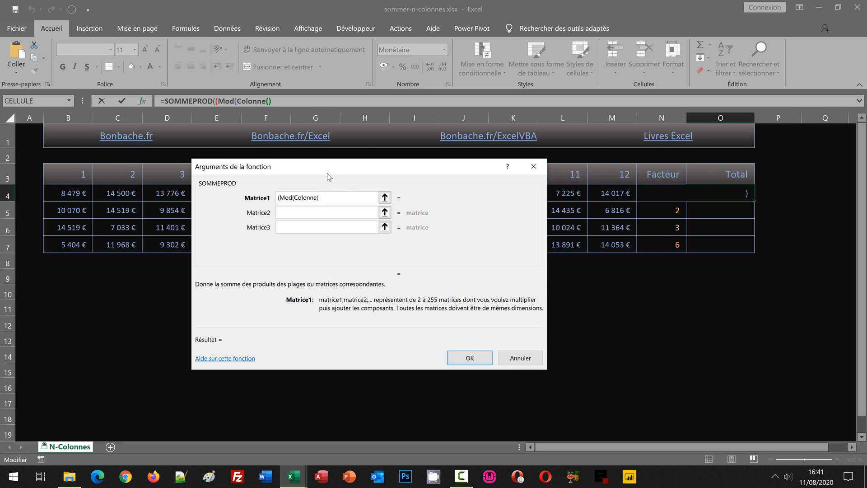
pyautogui.moveTo(309, 167); pyautogui.dragTo(303, 239)
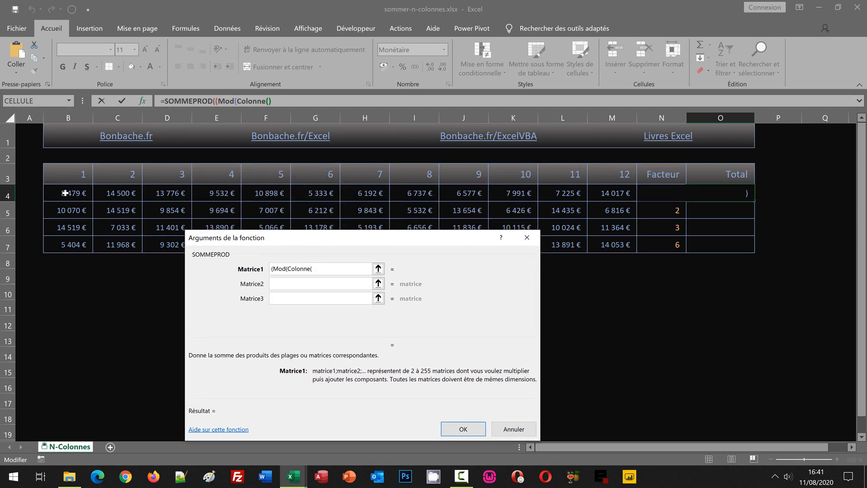
pyautogui.moveTo(68, 194); pyautogui.dragTo(629, 199)
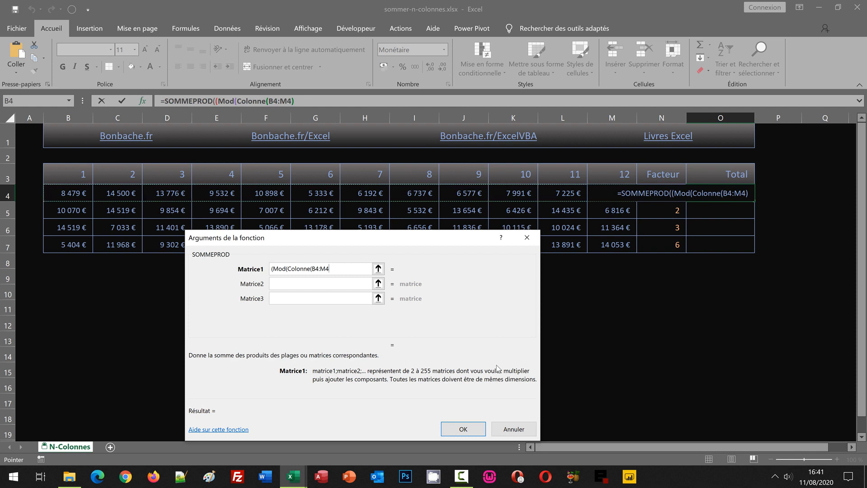
pyautogui.write(')')
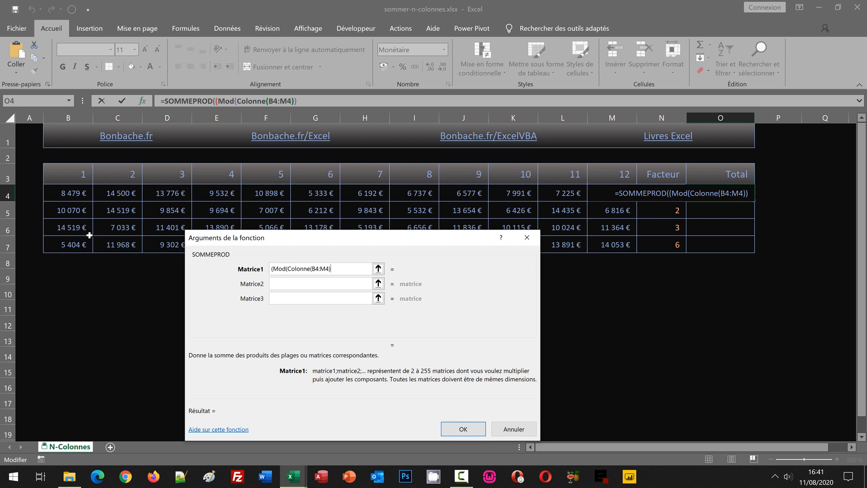
# - Extend the Matrice1 argument with -Colonne(B4)+1 to number the columns from the table's first one
pyautogui.write('-')
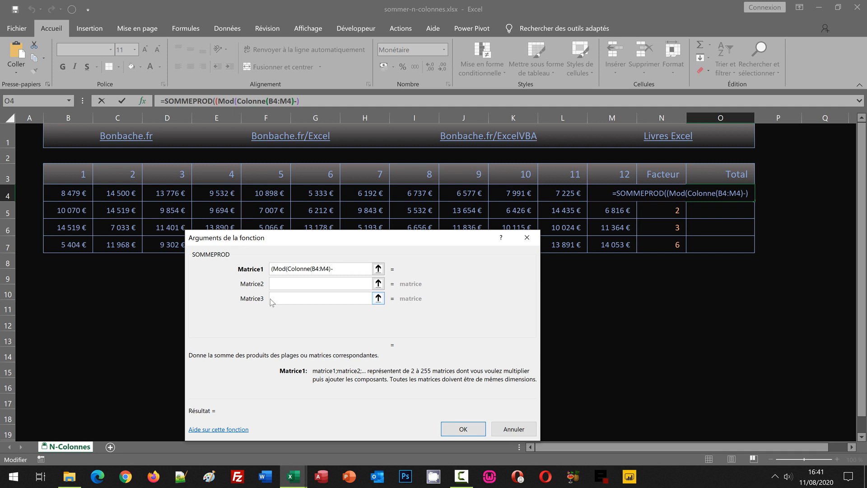
pyautogui.write('Colonne(')
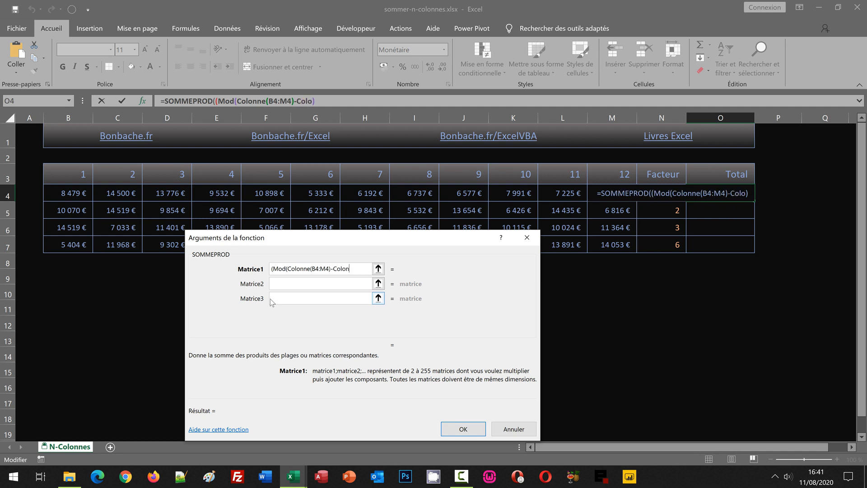
pyautogui.write(')')
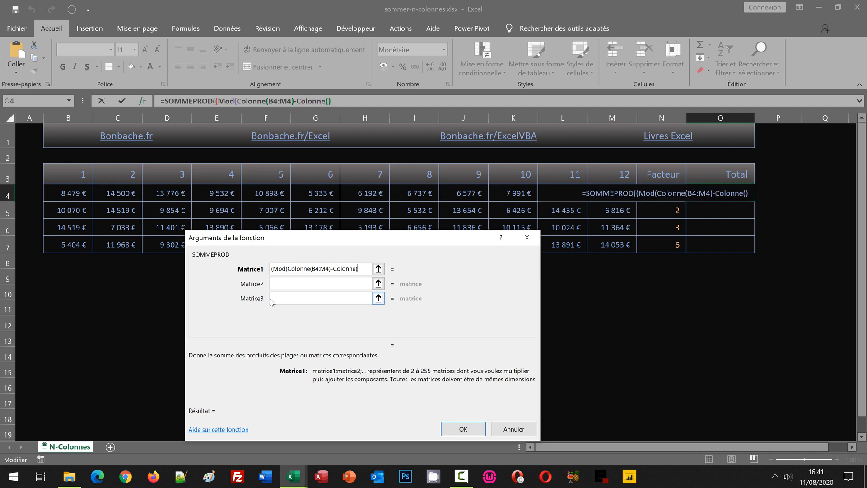
pyautogui.click(67, 194)
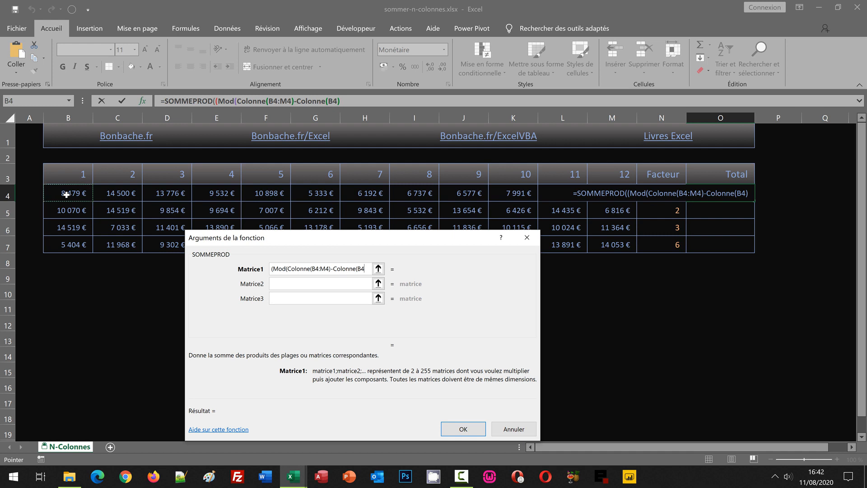
pyautogui.write(')')
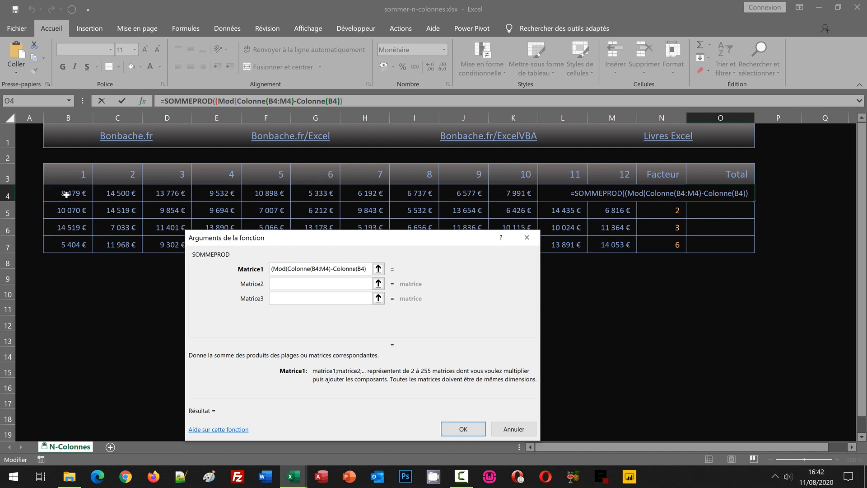
pyautogui.write('+')
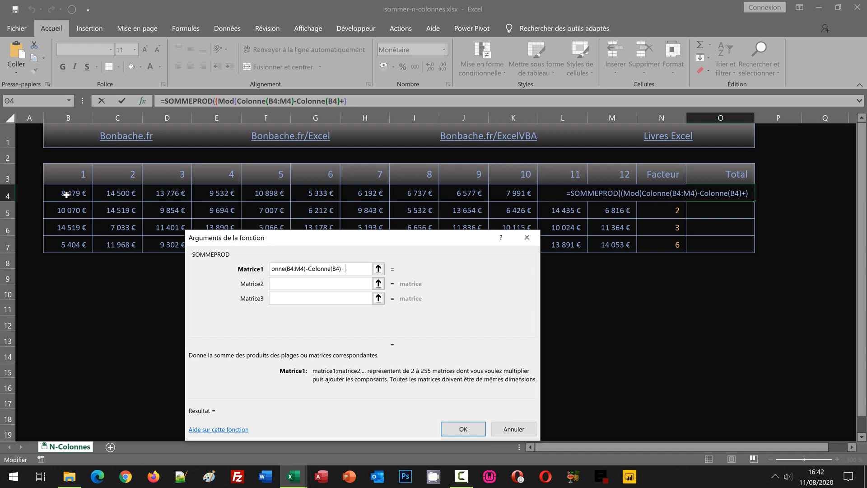
pyautogui.write('1')
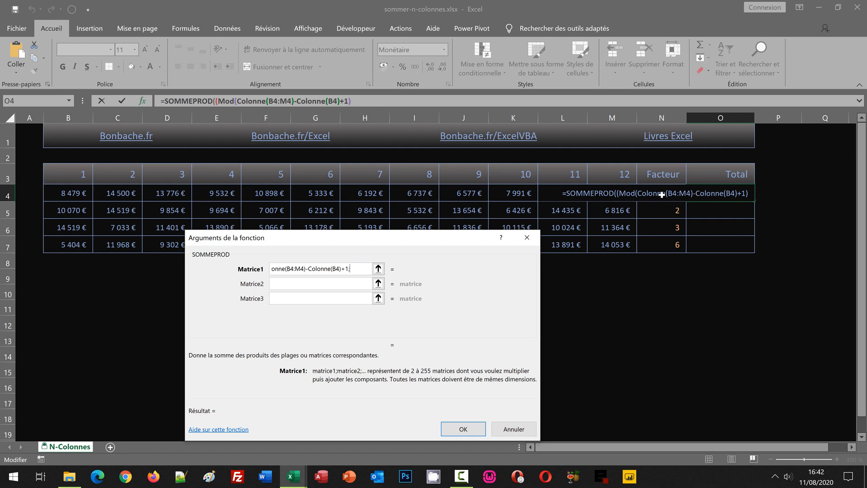
# - Complete the Matrice1 argument with N4 as the Mod divisor, ending it as ;N4)=0)*1
pyautogui.write('N4')
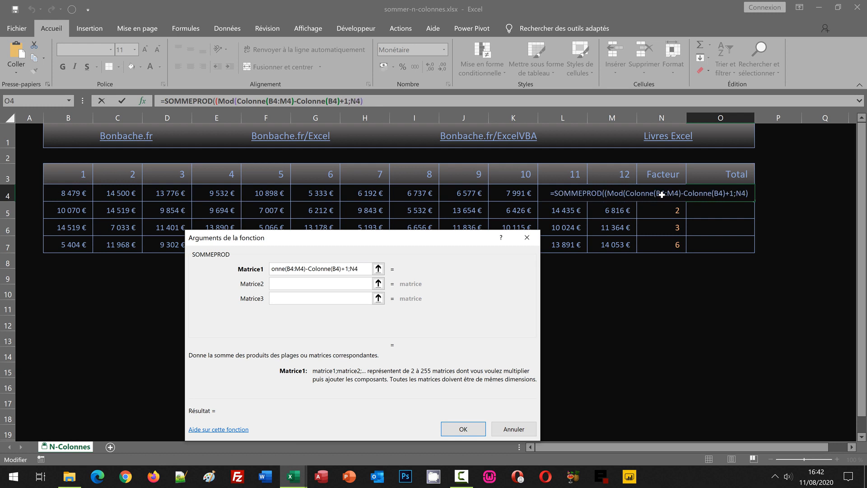
pyautogui.write(')')
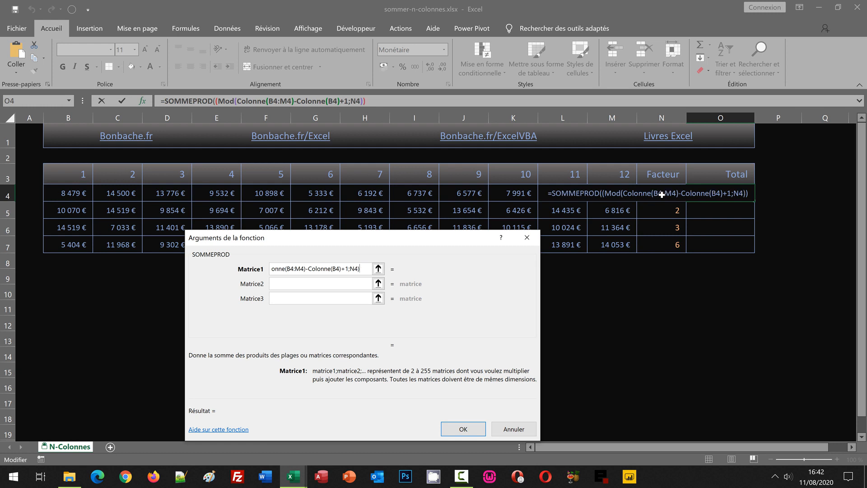
pyautogui.write('=0')
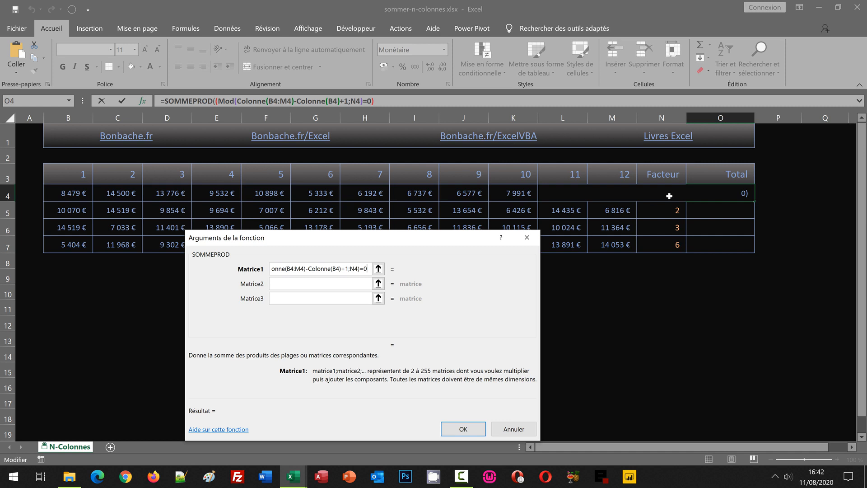
pyautogui.write(')')
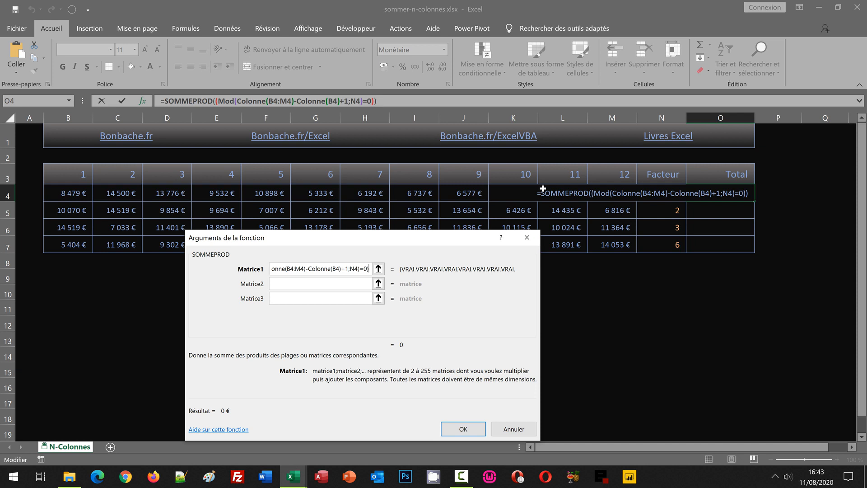
pyautogui.write('*1')
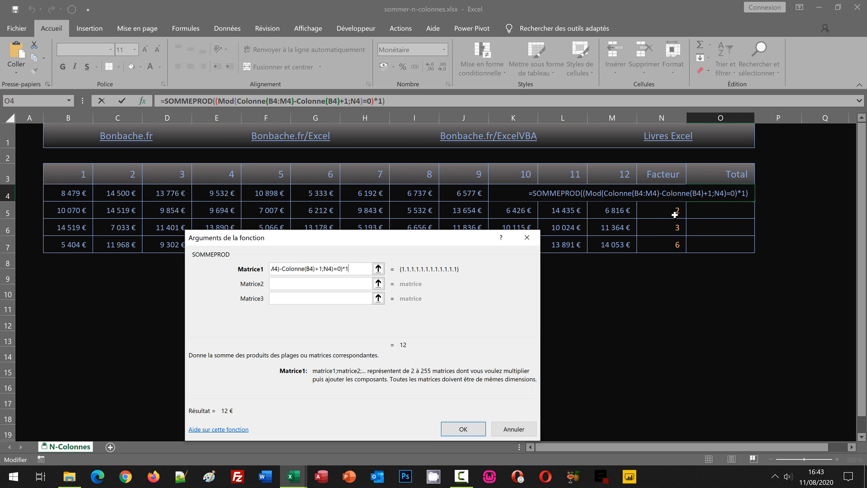
# - Set Matrice2 to the first row's amounts, B4:M4, and validate the SOMMEPROD formula
pyautogui.click(278, 283)
pyautogui.moveTo(74, 195); pyautogui.dragTo(628, 189)
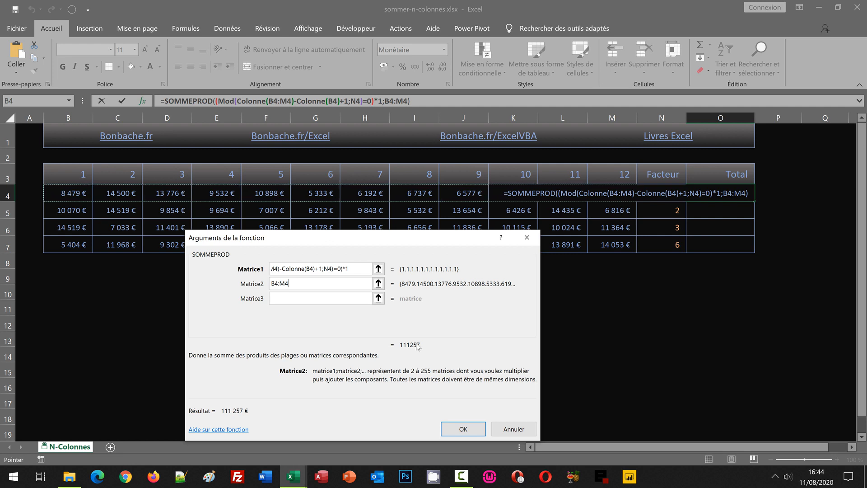
pyautogui.click(469, 429)
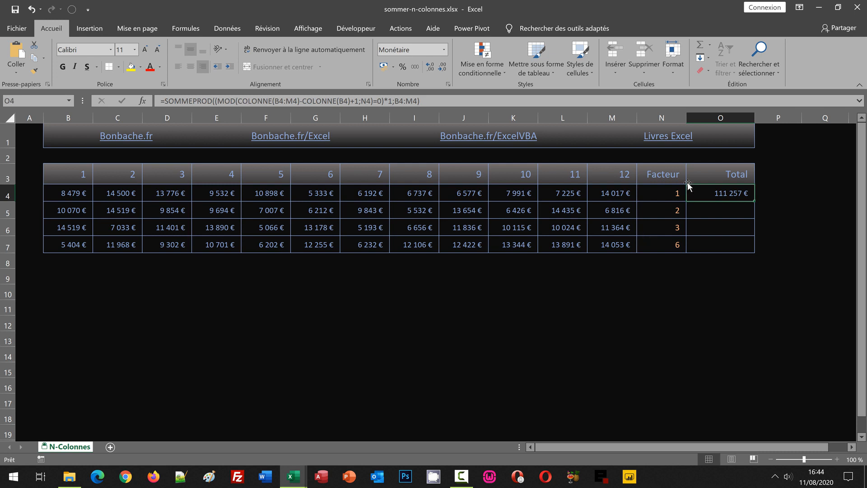
# - Check the sum of the amounts in B4:M4 and copy the O4 formula down the Total column to O7
pyautogui.moveTo(66, 195); pyautogui.dragTo(613, 193)
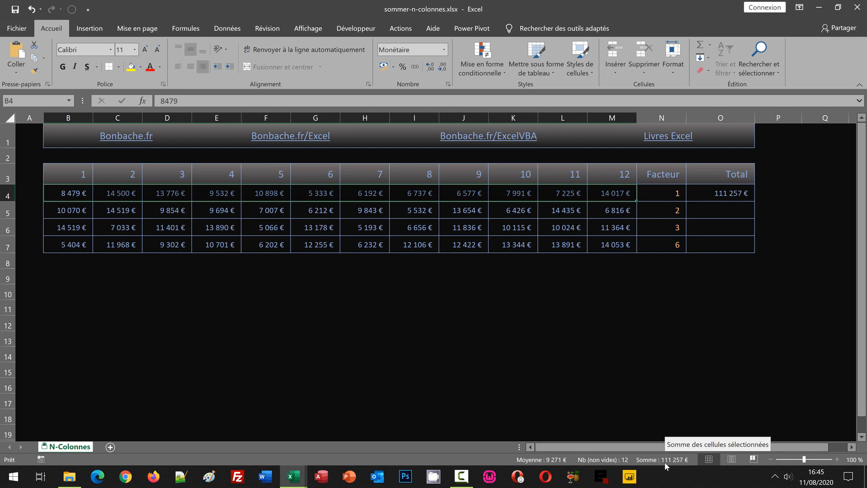
pyautogui.click(726, 196)
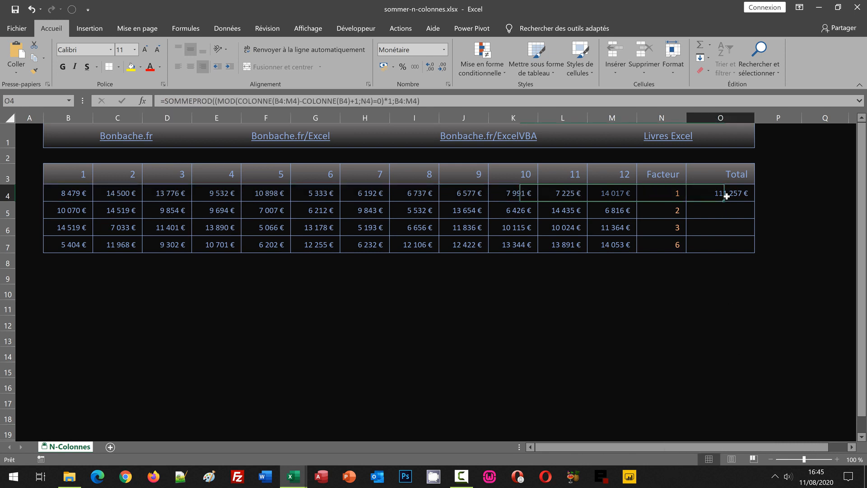
pyautogui.doubleClick(756, 198)
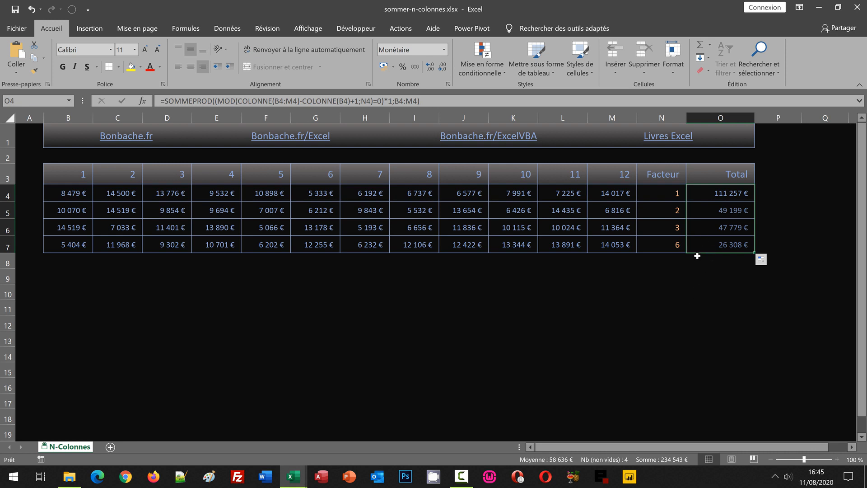
pyautogui.click(255, 322)
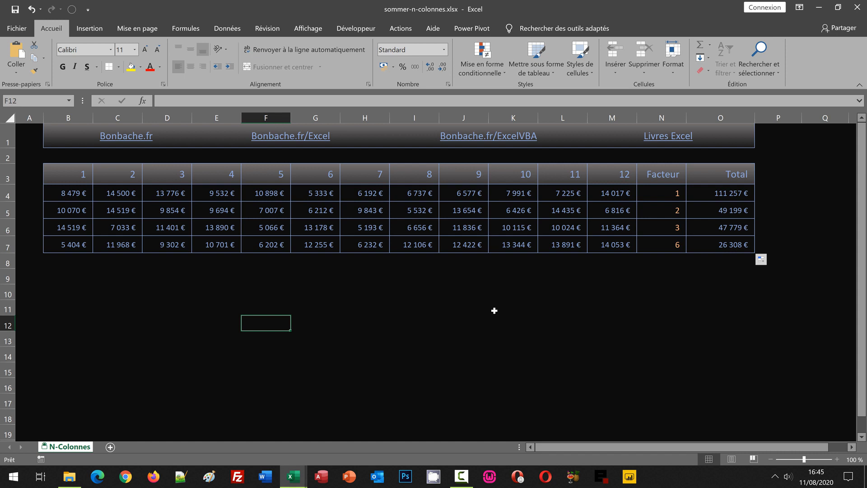
# - Create a conditional formatting rule for the amounts in B4:M7 that uses a formula to determine the cells to format
pyautogui.moveTo(68, 195); pyautogui.dragTo(607, 249)
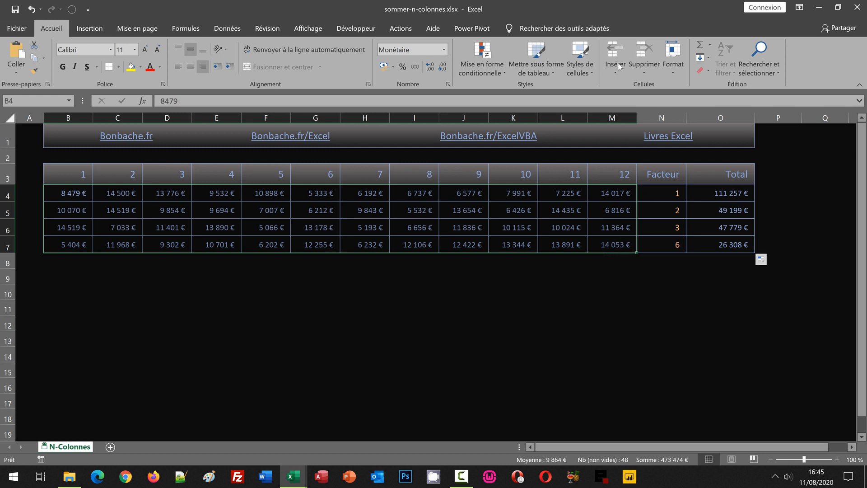
pyautogui.click(481, 65)
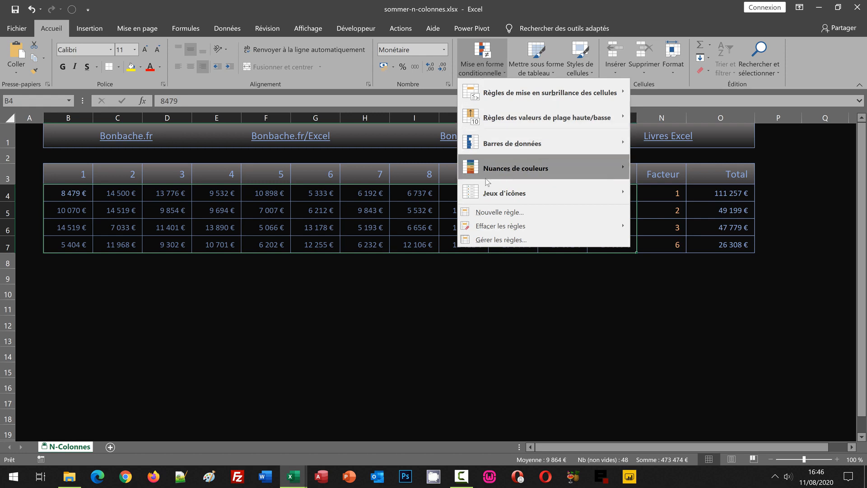
pyautogui.click(492, 218)
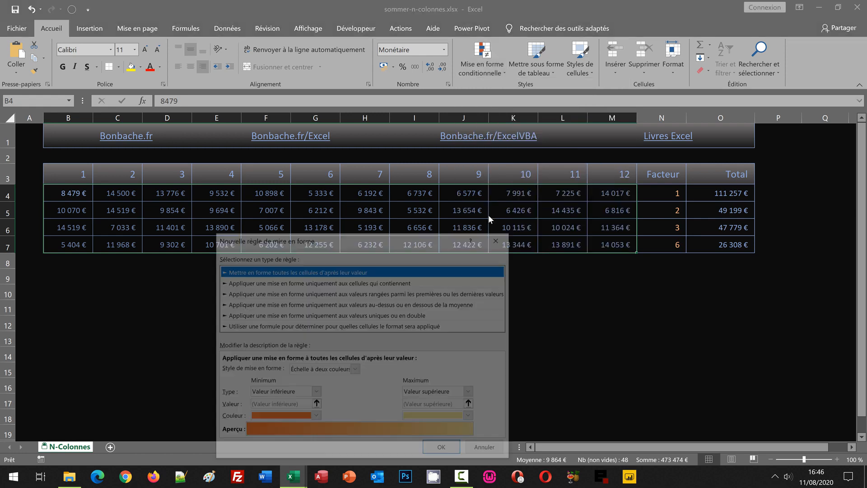
pyautogui.moveTo(350, 226); pyautogui.dragTo(334, 87)
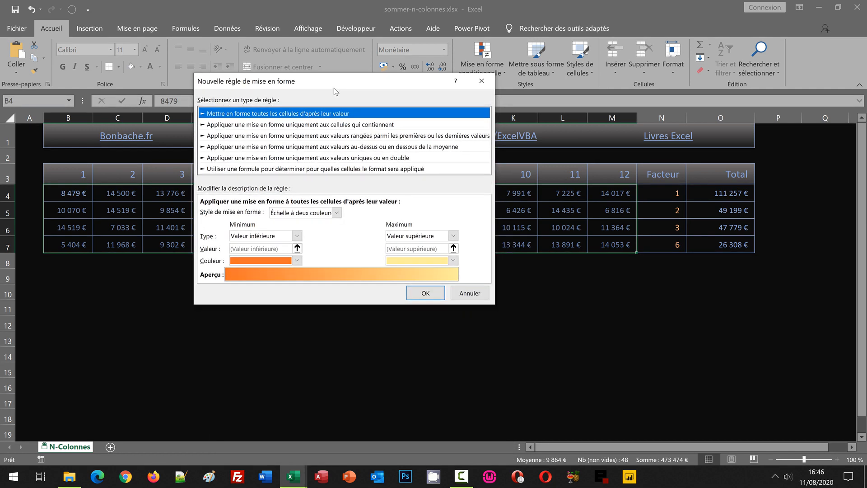
pyautogui.click(244, 170)
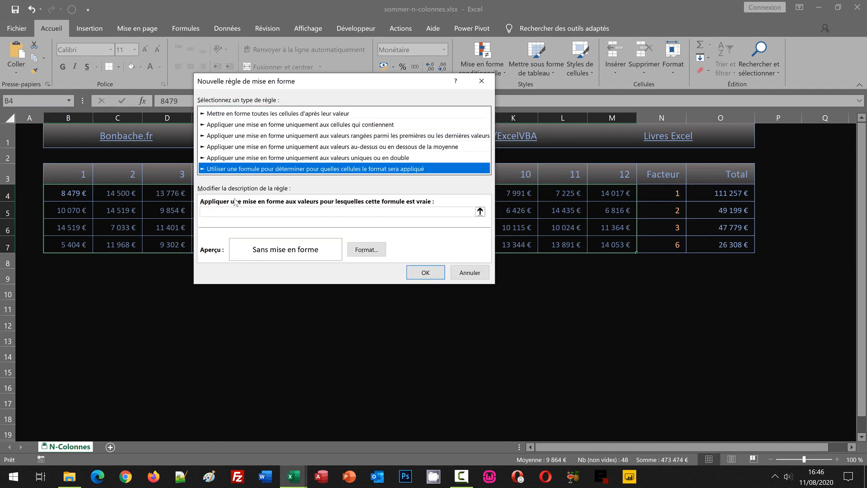
# - Enter the rule formula =Mod(Colonne()-Colonne($B$4)+1;$N4)=0, with only the column of the Facteur reference fixed
pyautogui.click(229, 212)
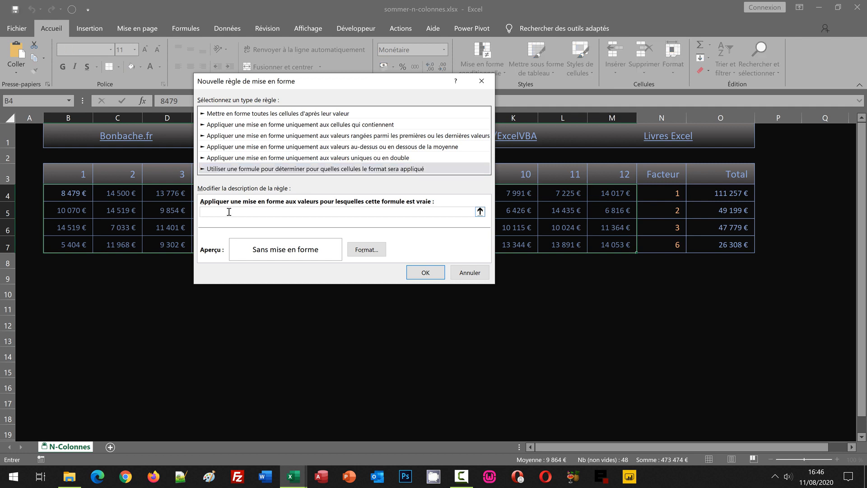
pyautogui.write('=Mod(')
pyautogui.moveTo(260, 84); pyautogui.dragTo(321, 218)
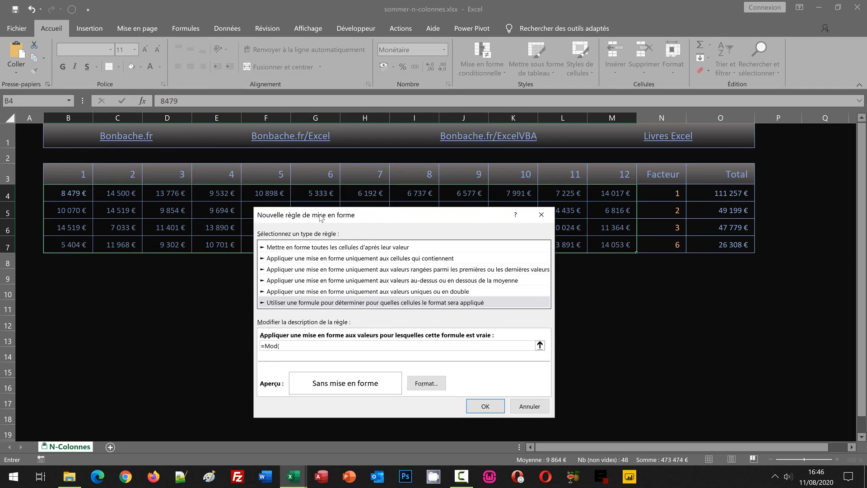
pyautogui.write('Colonne(')
pyautogui.write('-Colonne(')
pyautogui.click(74, 193)
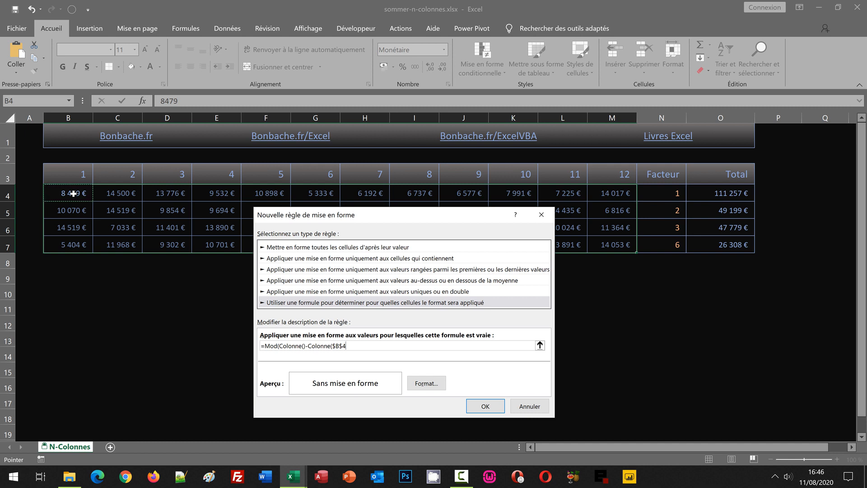
pyautogui.write(')+1')
pyautogui.write(';')
pyautogui.click(659, 192)
pyautogui.press('F4')
pyautogui.press('F4')
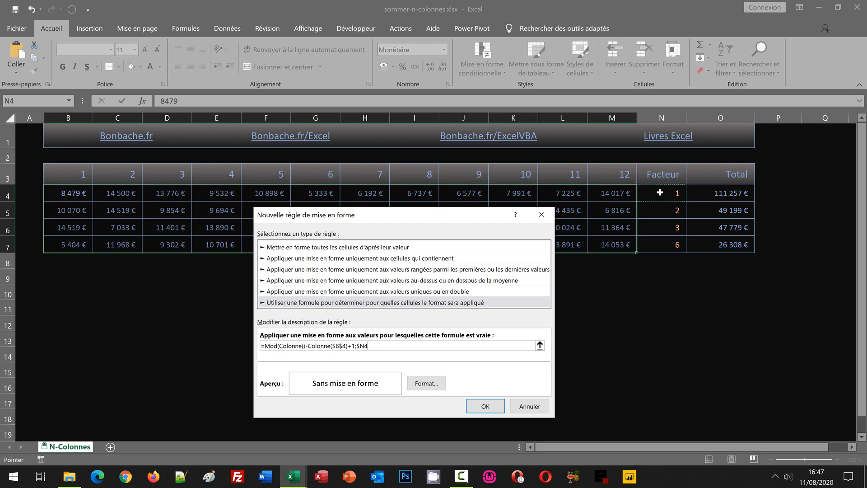
pyautogui.write(')=0')
# - Give the rule a light blue fill and a dark grey font colour, and apply it to the amounts
pyautogui.click(427, 384)
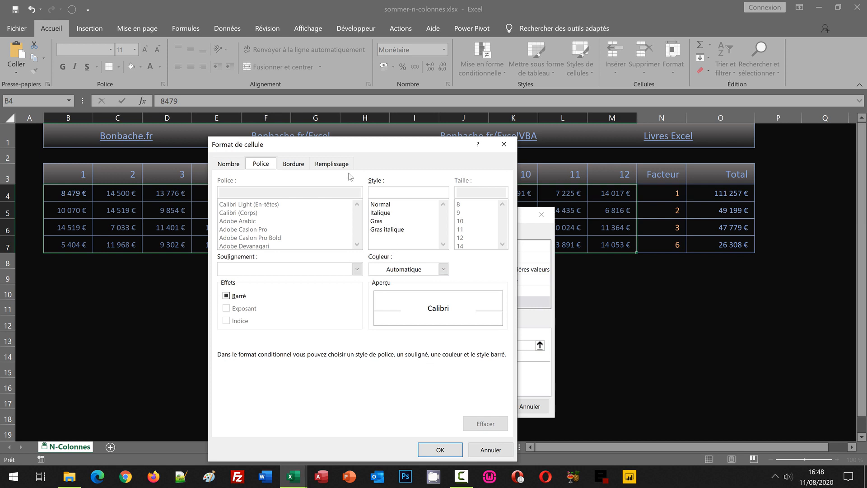
pyautogui.click(336, 165)
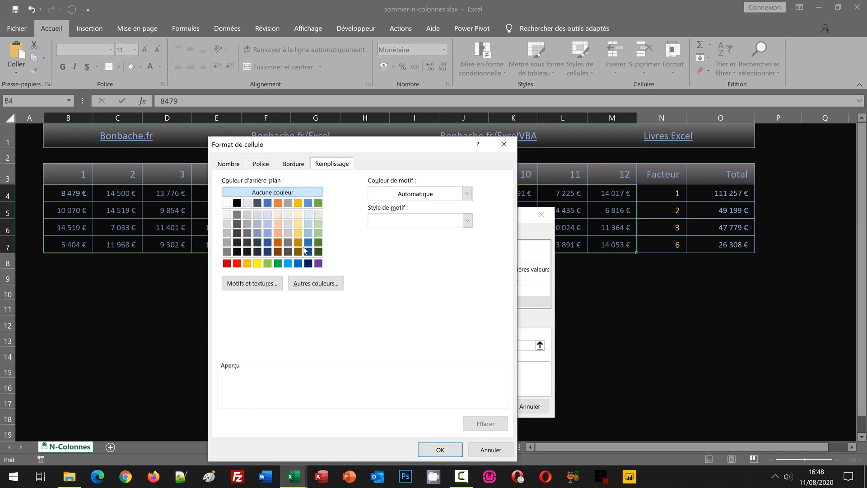
pyautogui.click(307, 225)
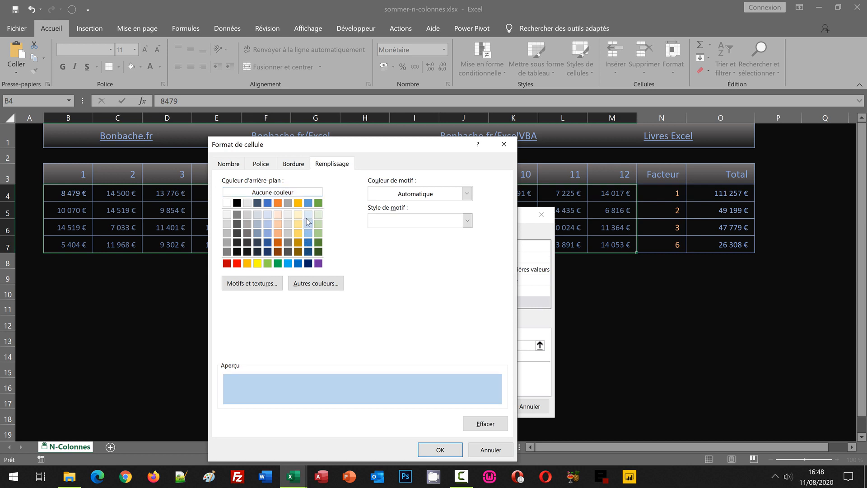
pyautogui.click(267, 166)
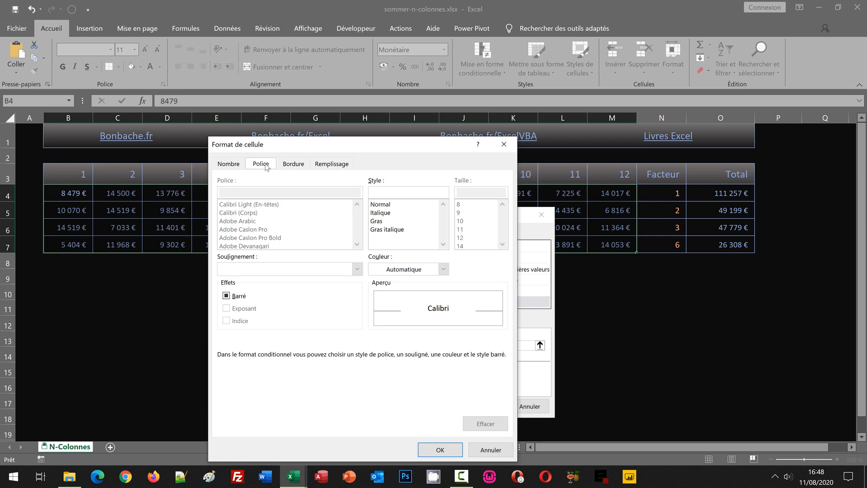
pyautogui.click(443, 268)
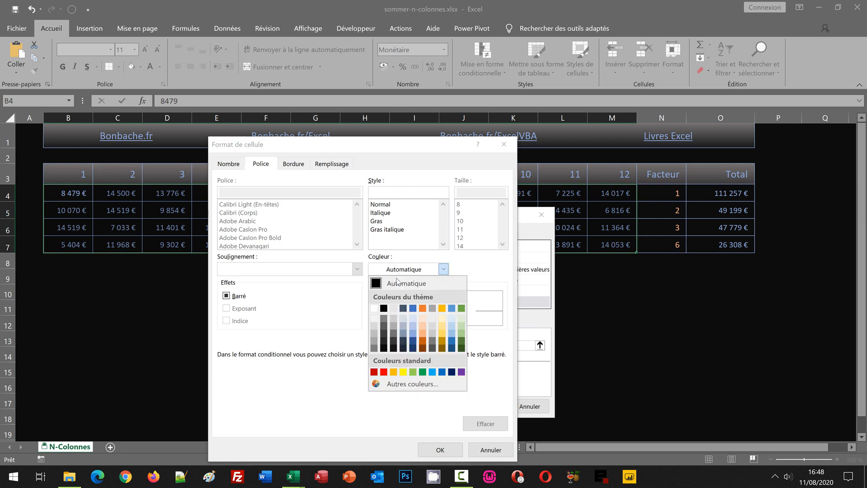
pyautogui.click(394, 340)
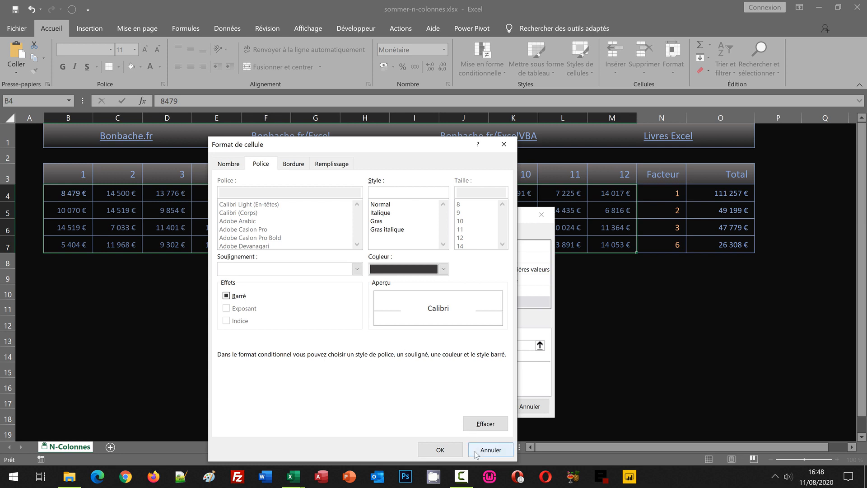
pyautogui.click(440, 449)
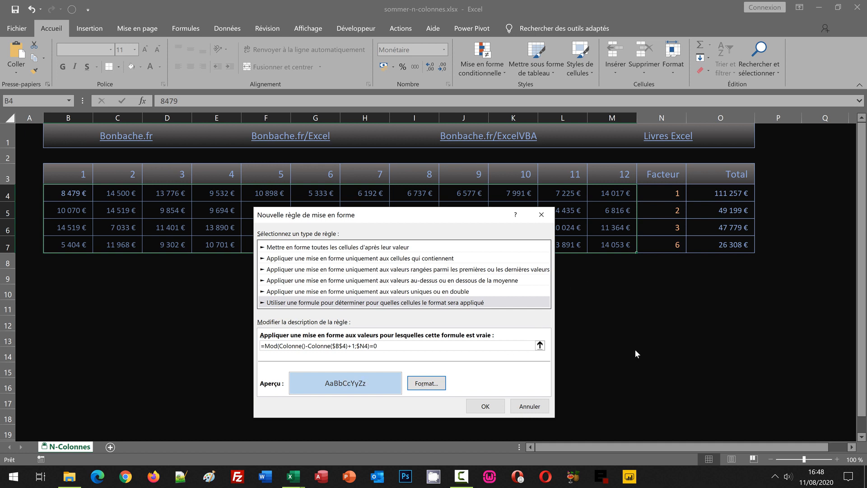
pyautogui.click(483, 405)
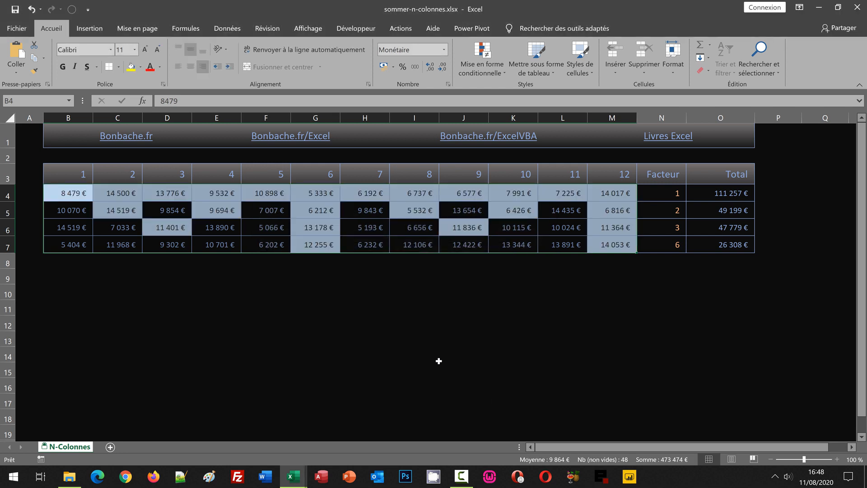
# - Set the Facteur in N7 to 8 and compare the highlighted amount in row 7 with the row's total
pyautogui.click(304, 322)
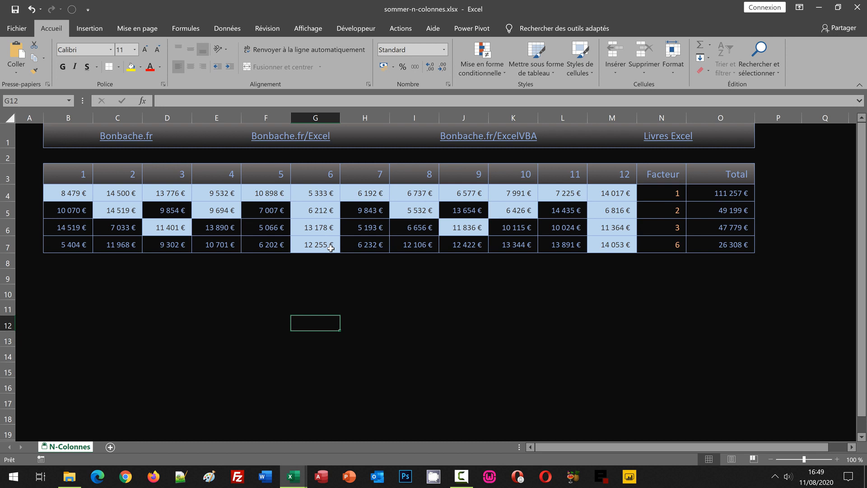
pyautogui.click(675, 250)
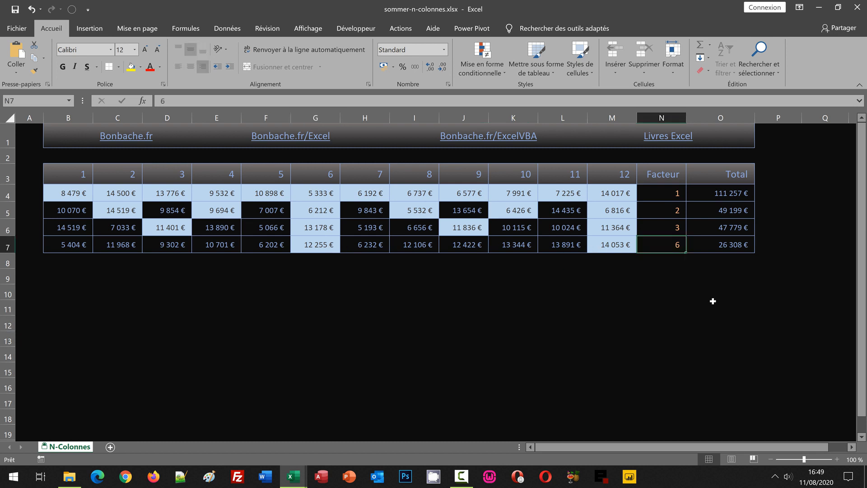
pyautogui.write('8')
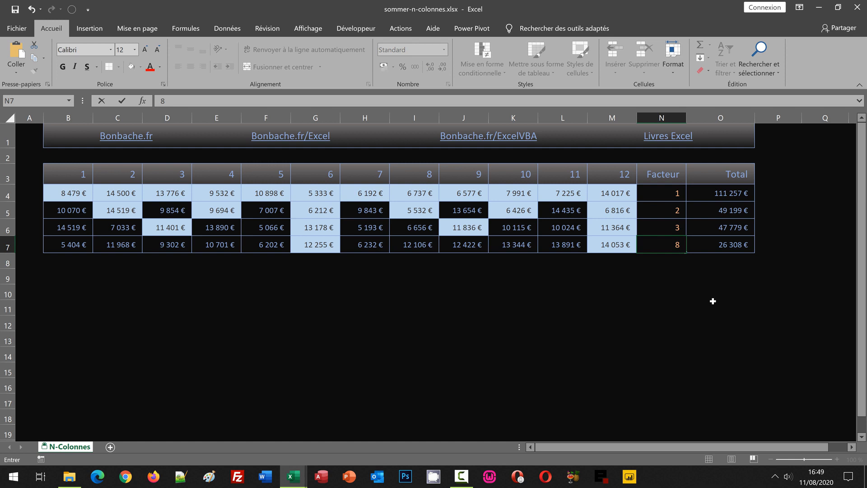
pyautogui.press('Return')
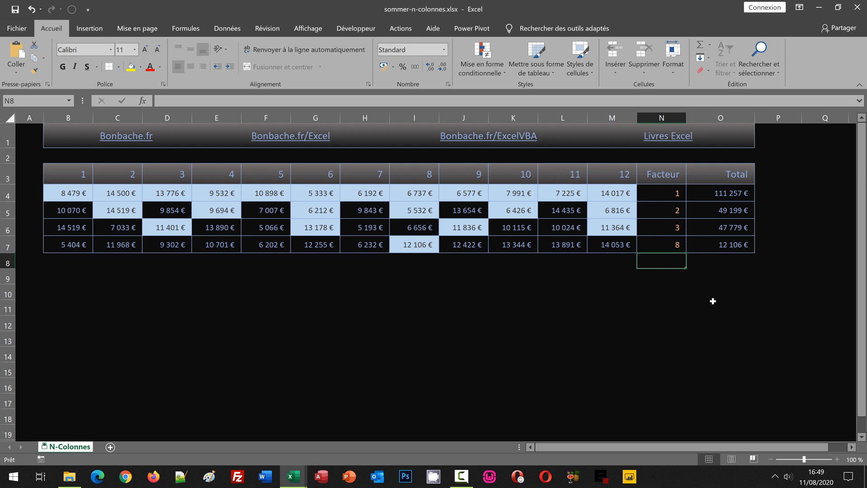
pyautogui.click(418, 246)
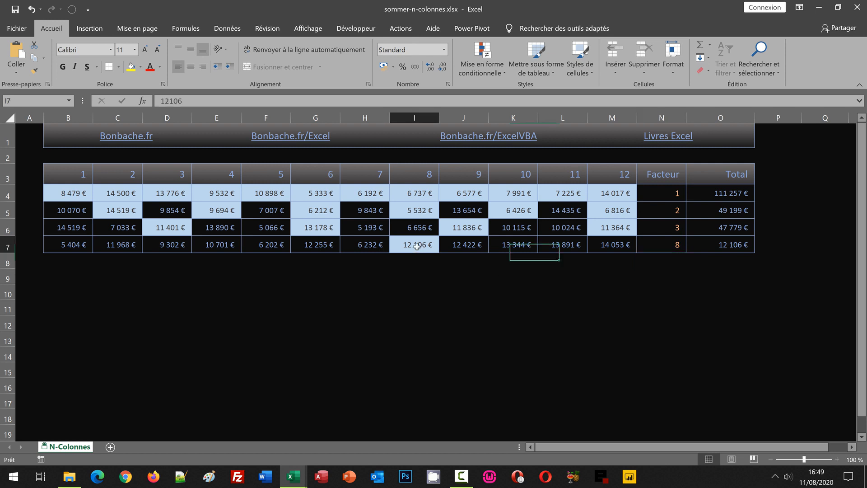
pyautogui.click(719, 247)
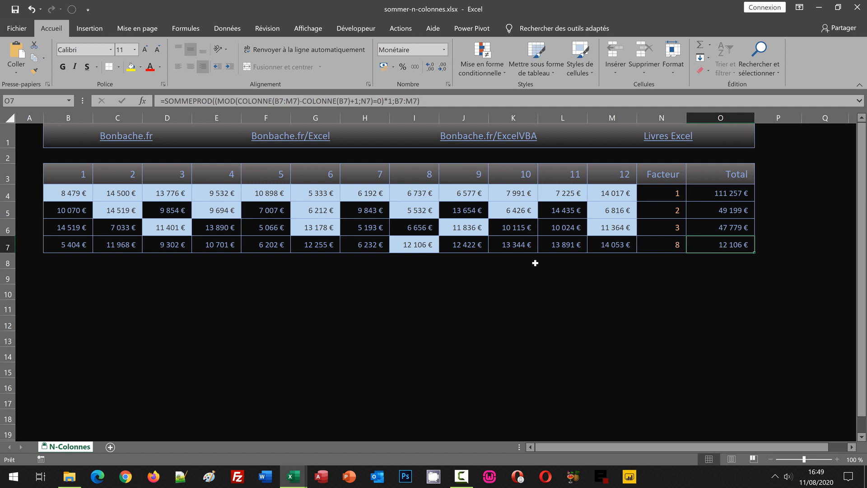
# - Check the sum of the highlighted amounts in D6, G6, J6 and M6 against the total in O6
pyautogui.click(736, 227)
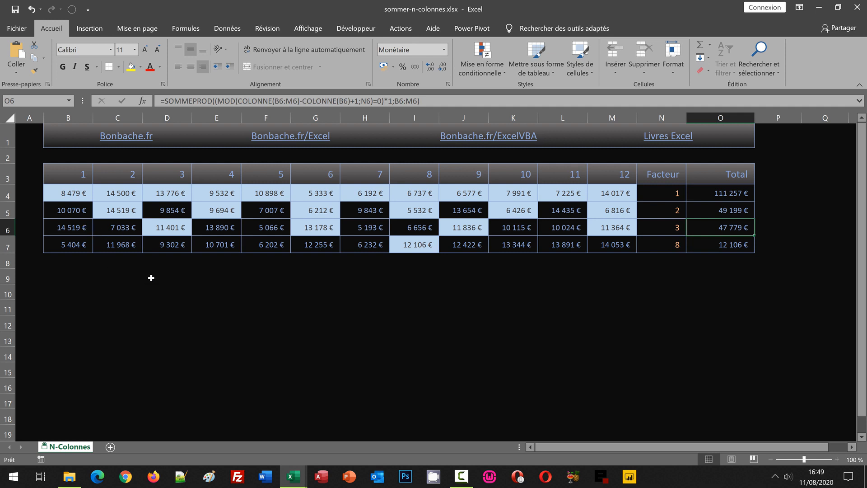
pyautogui.click(165, 229)
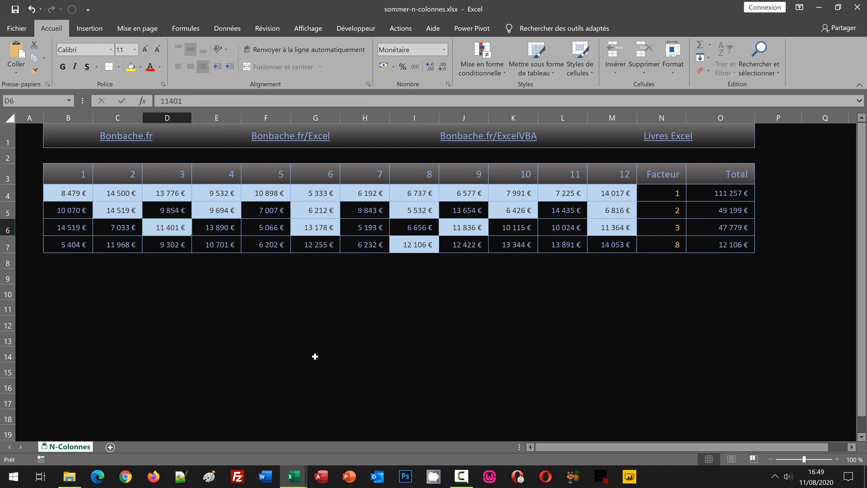
pyautogui.keyDown('ctrl'); pyautogui.click(321, 228); pyautogui.keyUp('ctrl')
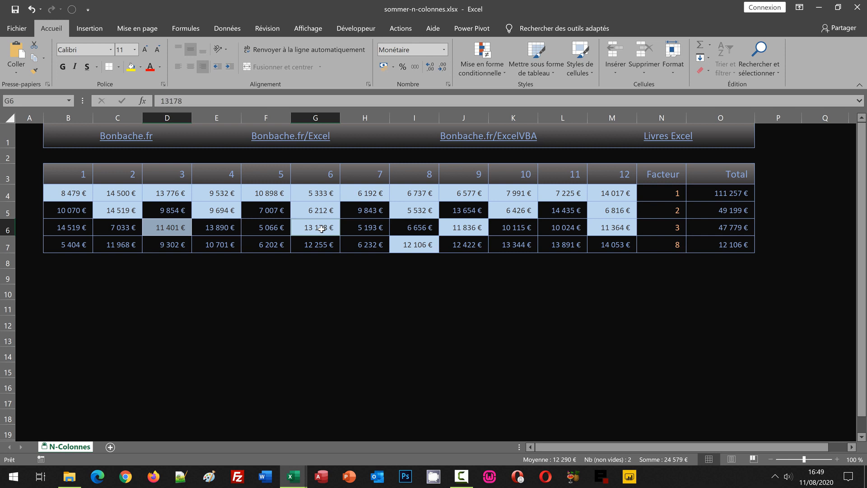
pyautogui.keyDown('ctrl'); pyautogui.click(471, 230); pyautogui.keyUp('ctrl')
pyautogui.keyDown('ctrl'); pyautogui.click(612, 228); pyautogui.keyUp('ctrl')
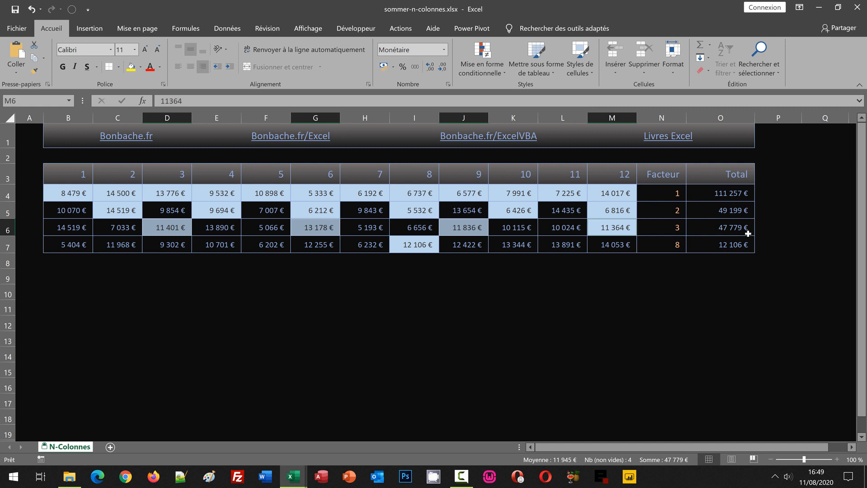
pyautogui.click(327, 323)
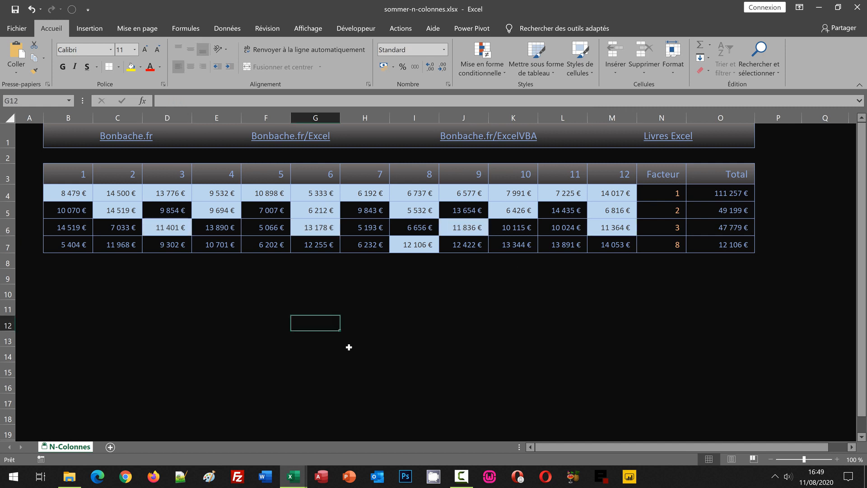